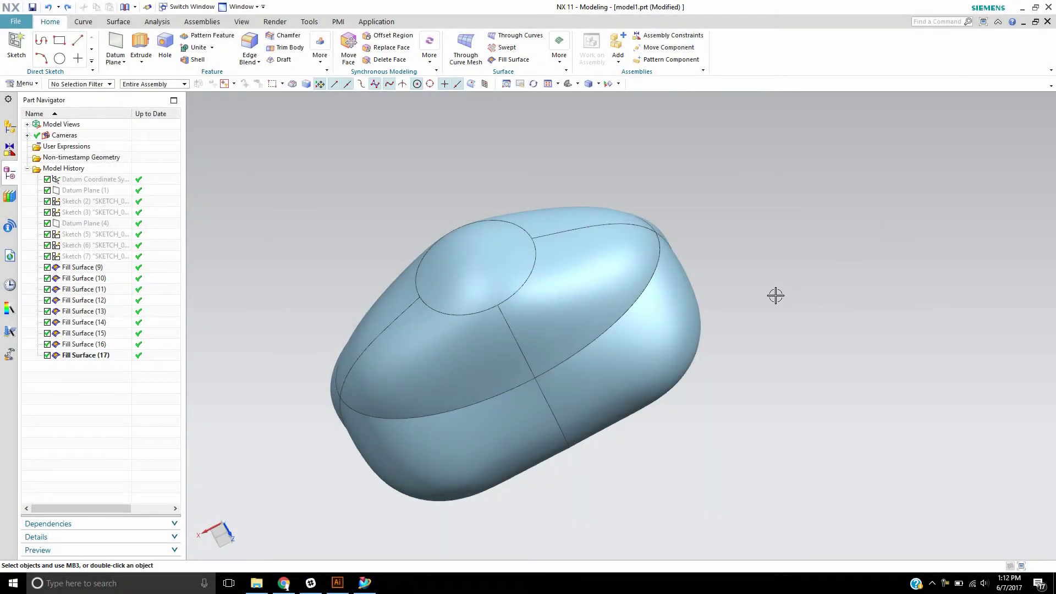
Orbit the model to inspect the fill-surface patches from another angle.
middle_click_drag(772, 304, 864, 299)
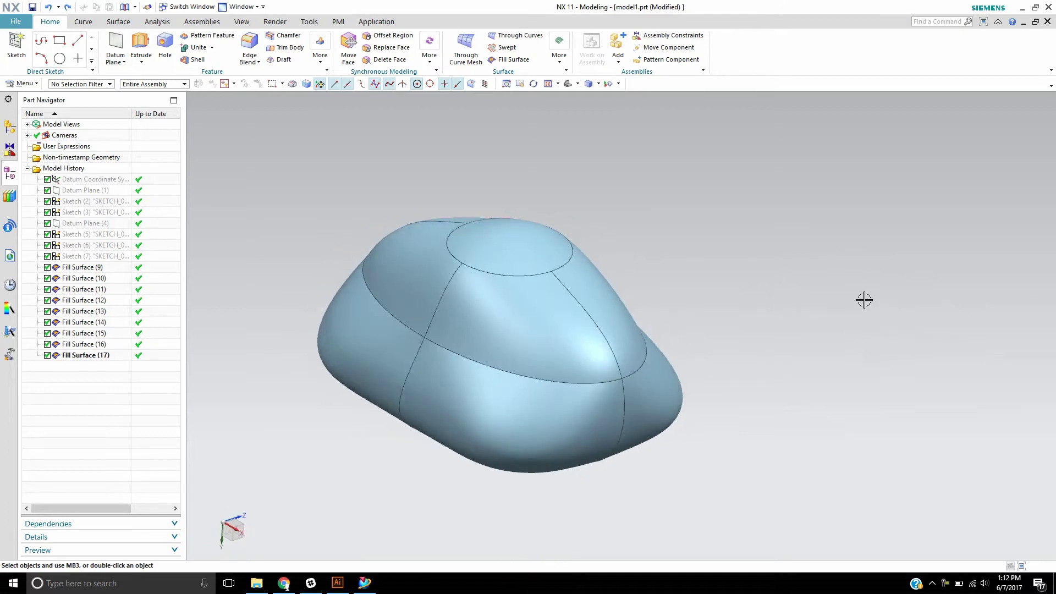
Sew the top oval patch as target with the eight surrounding sheets as tools.
left_click(320, 54)
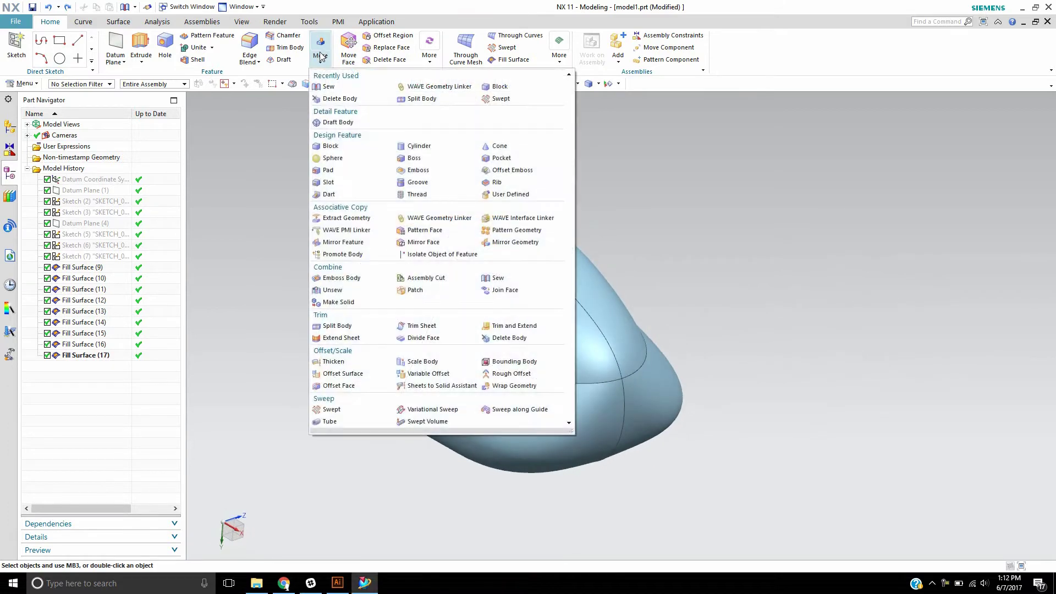
left_click(498, 281)
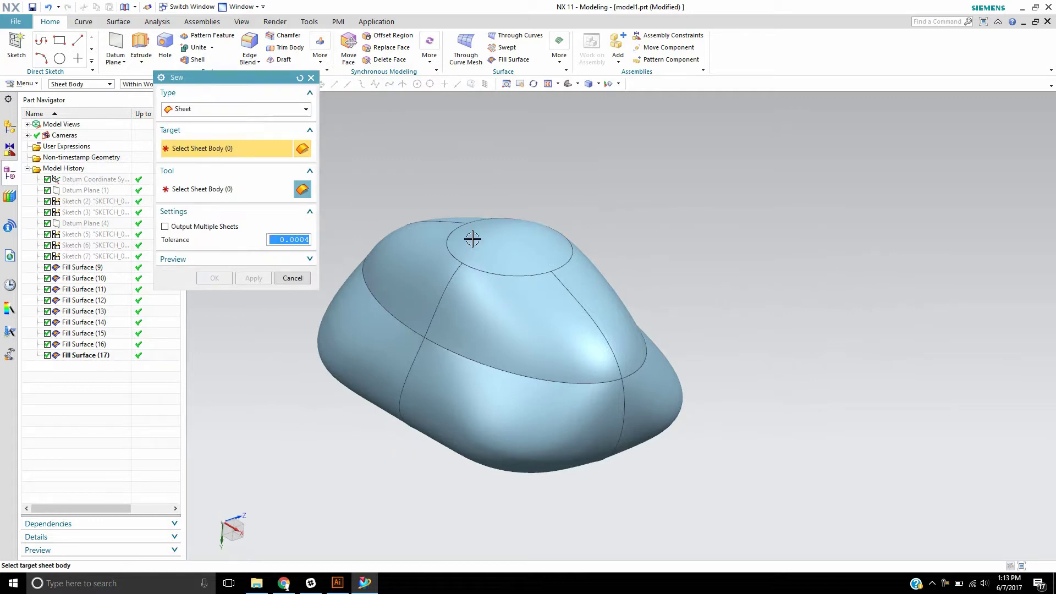
left_click(525, 259)
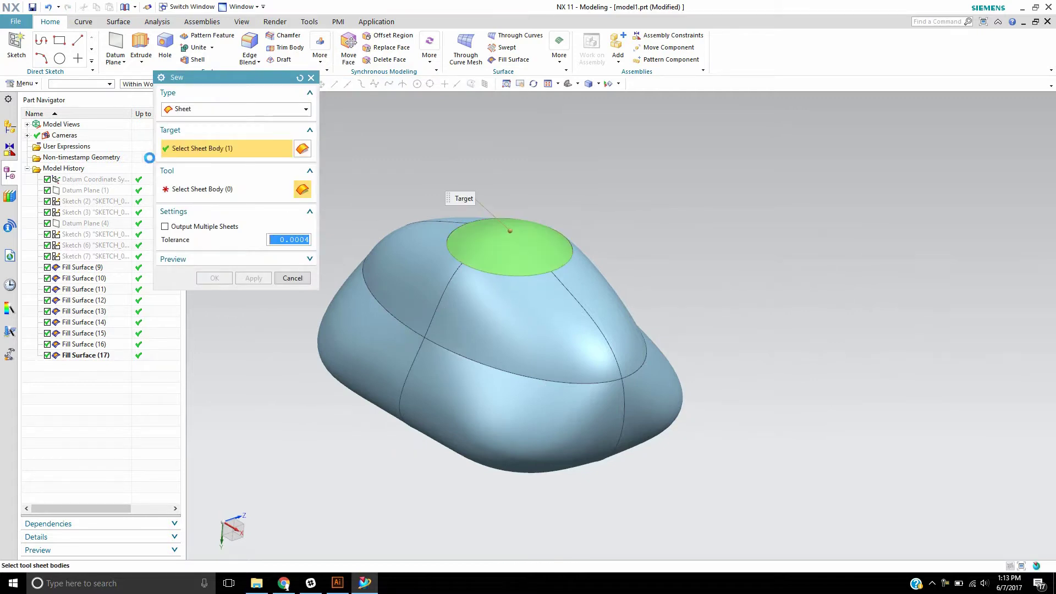
left_click_drag(777, 158, 258, 525)
middle_click_drag(819, 349, 794, 323)
left_click(213, 277)
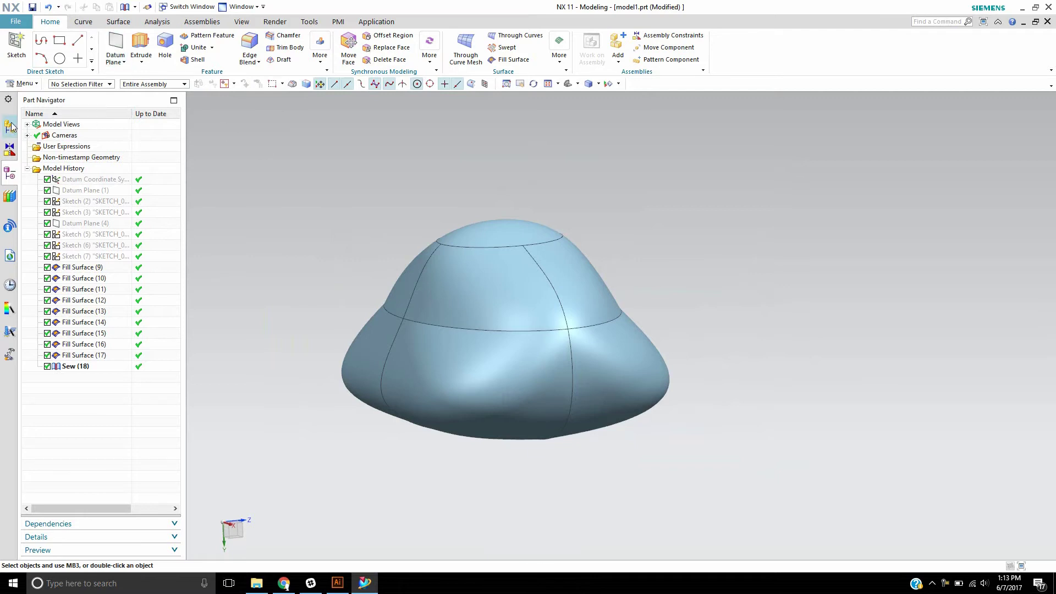
Turn off Timestamp Order in the Part Navigator and inspect the resulting solid body.
right_click(89, 117)
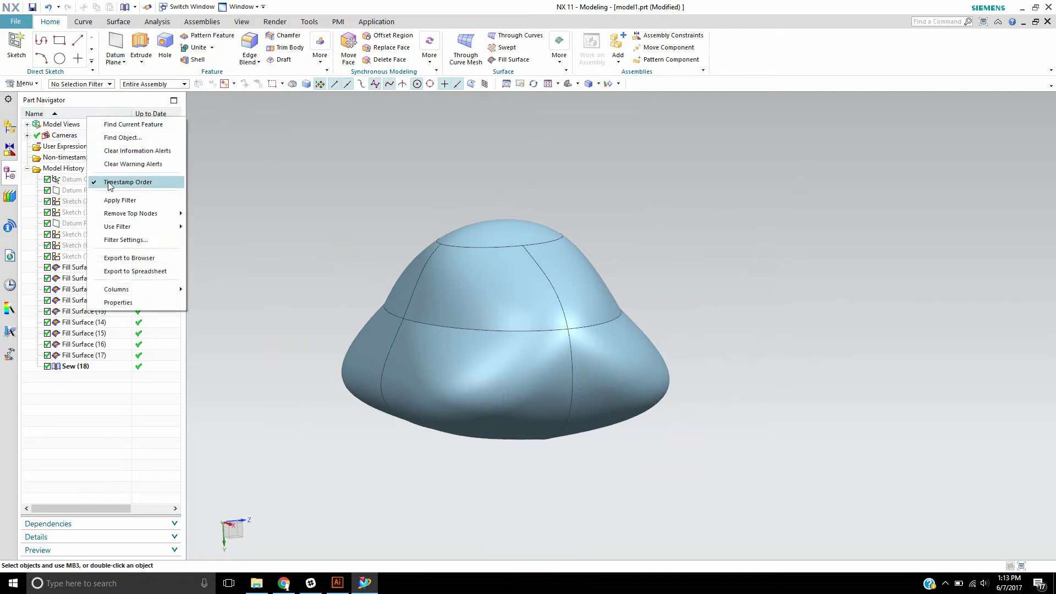
left_click(128, 182)
left_click(87, 159)
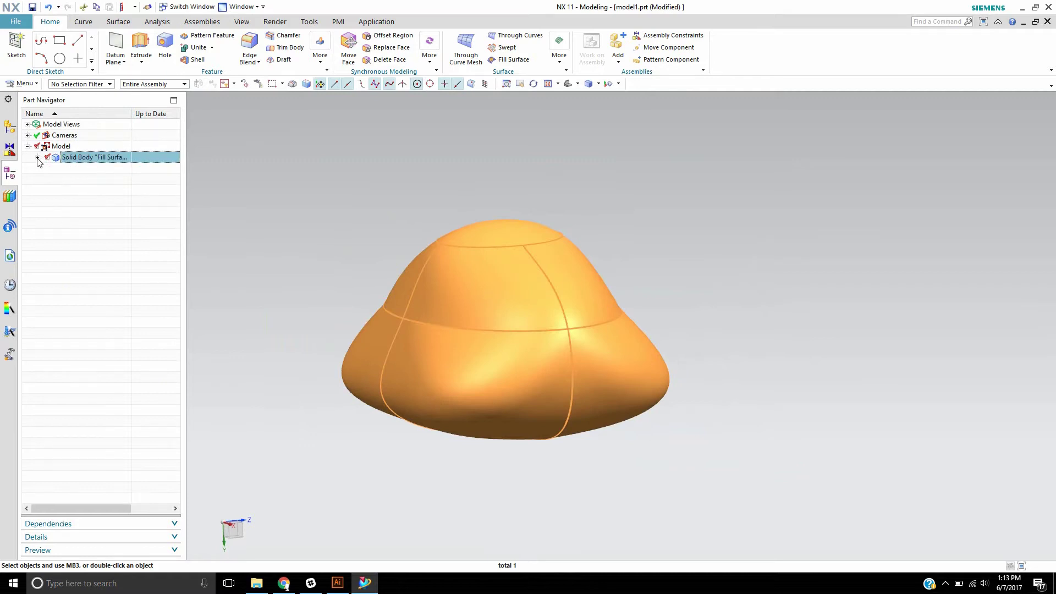
middle_click_drag(474, 195, 599, 214)
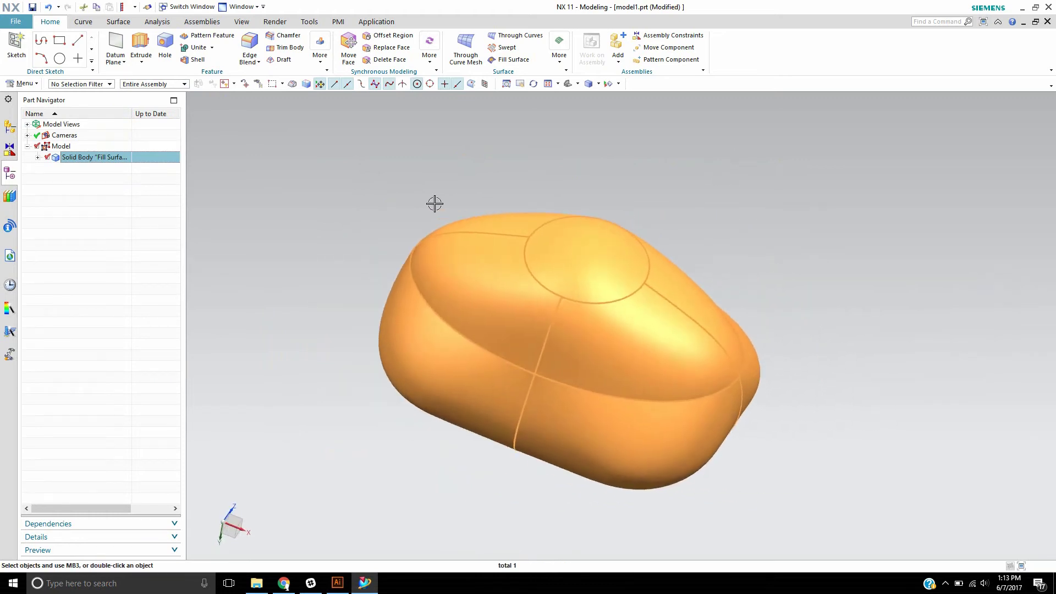
Restore Timestamp Order, clear the selection, and undo the Sew (18) feature.
right_click(78, 112)
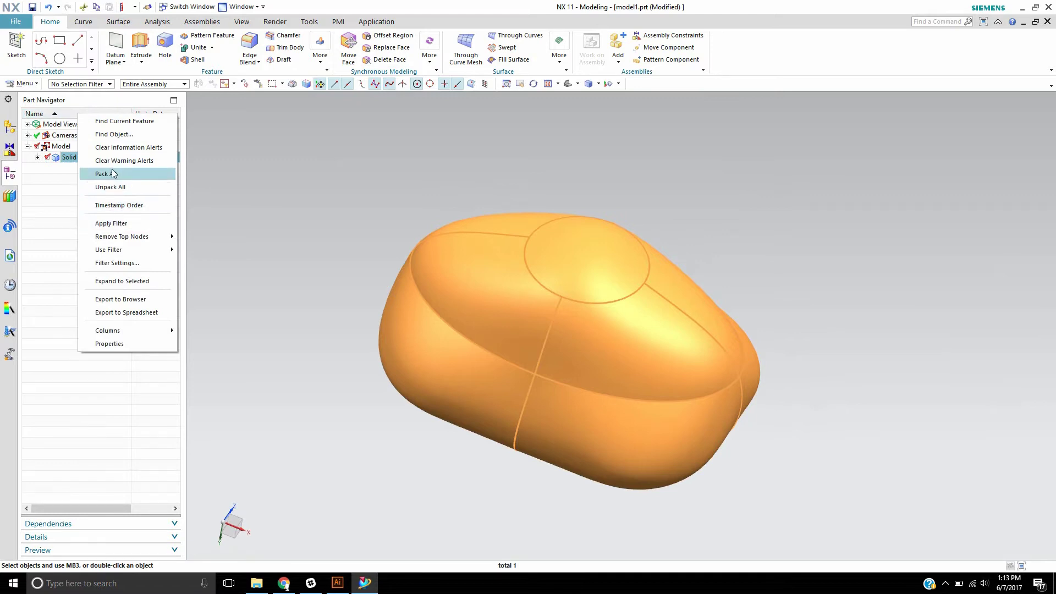
left_click(118, 205)
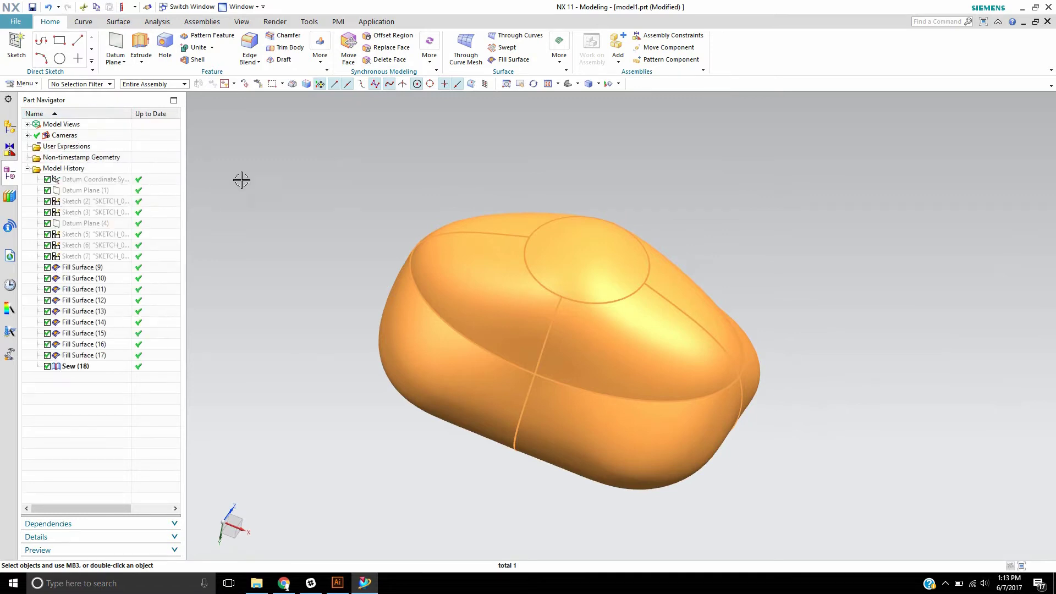
key("Escape")
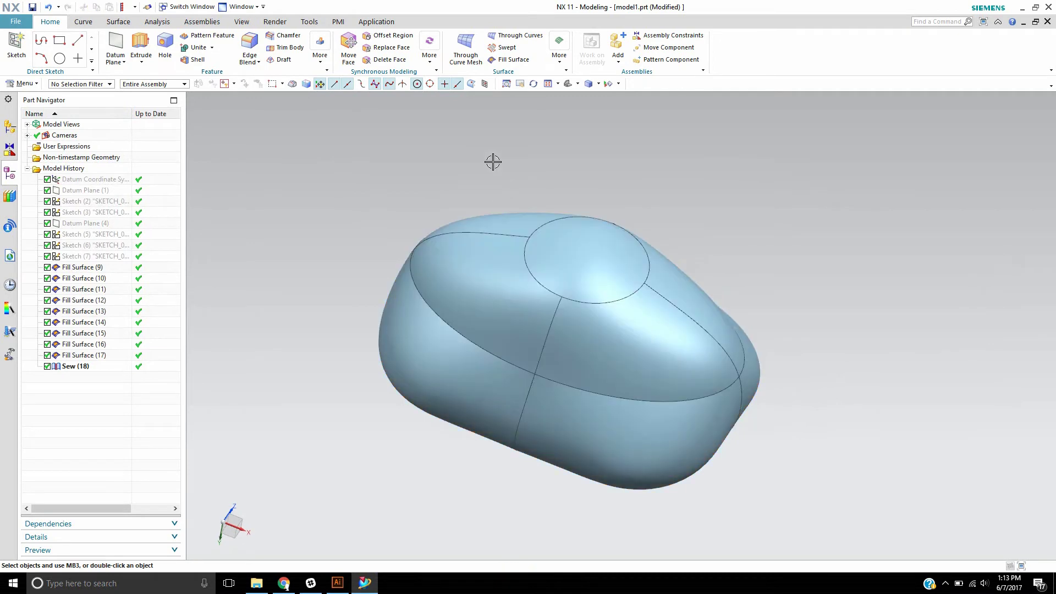
key("ctrl+z")
middle_click_drag(419, 215, 399, 204)
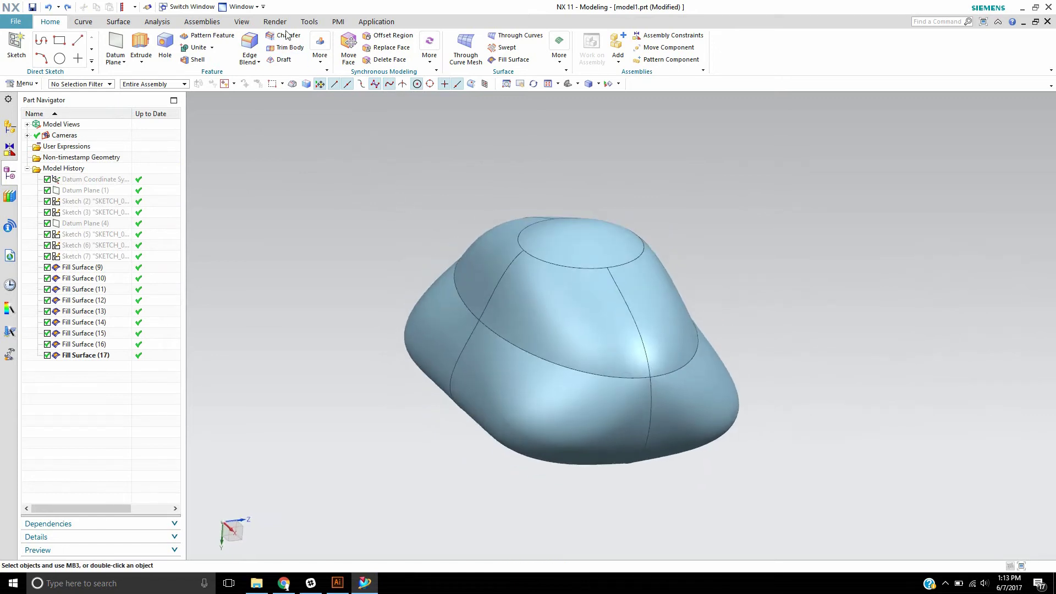
Sew the top patch with seven surrounding patches, excluding one side patch from the tools.
left_click(319, 48)
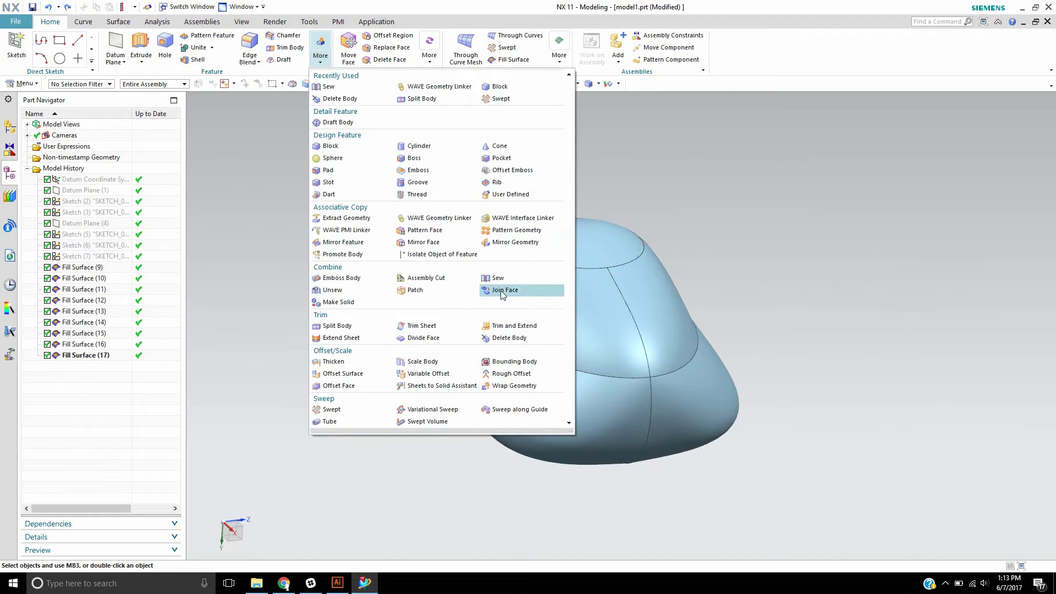
left_click(502, 282)
left_click(581, 226)
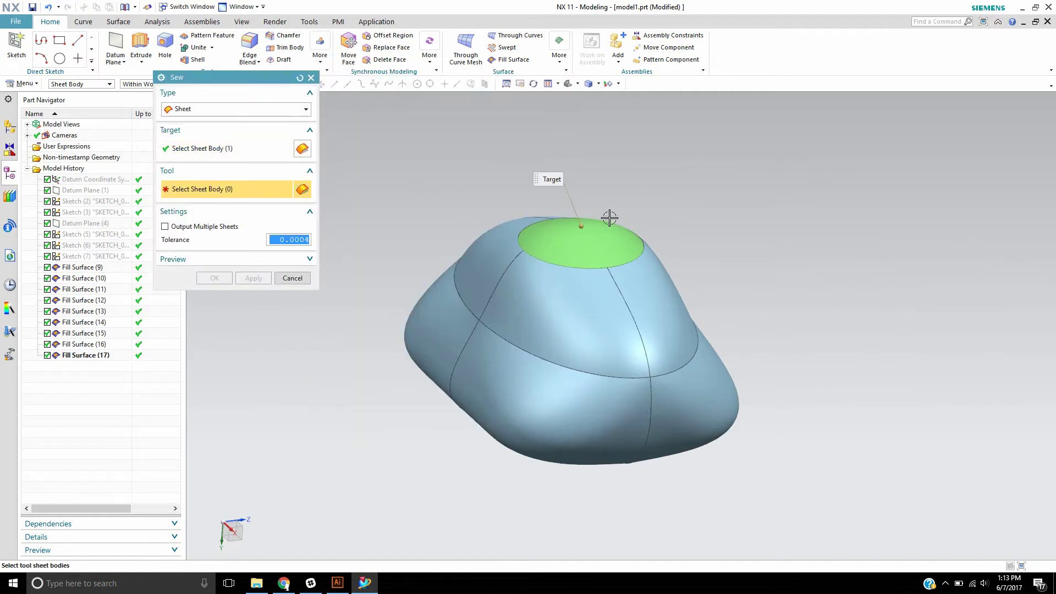
left_click_drag(347, 149, 809, 484)
middle_click_drag(795, 424, 821, 336)
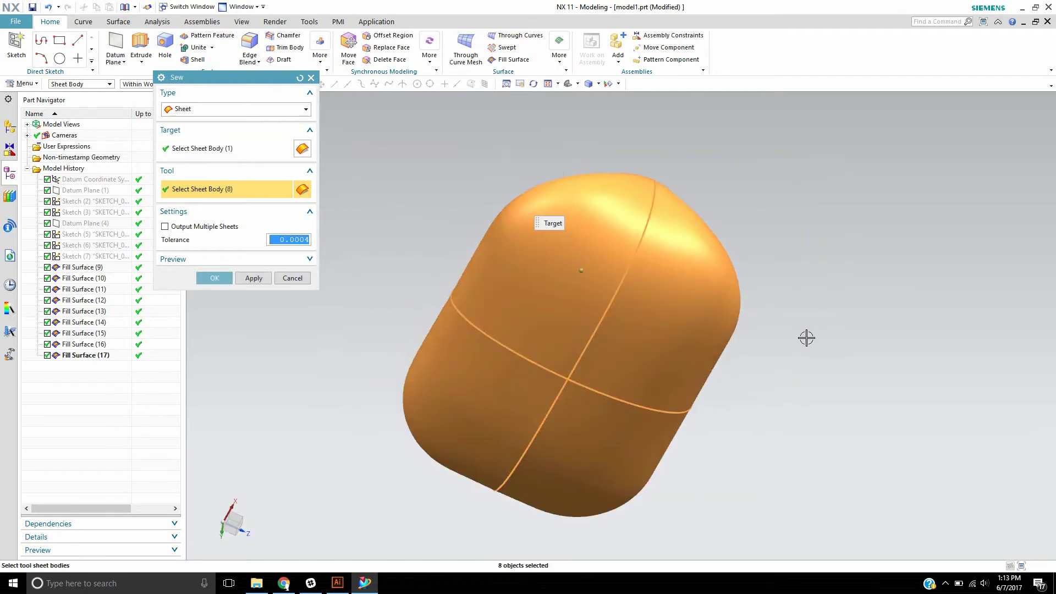
left_click(605, 242, "shift")
middle_click_drag(791, 210, 836, 292)
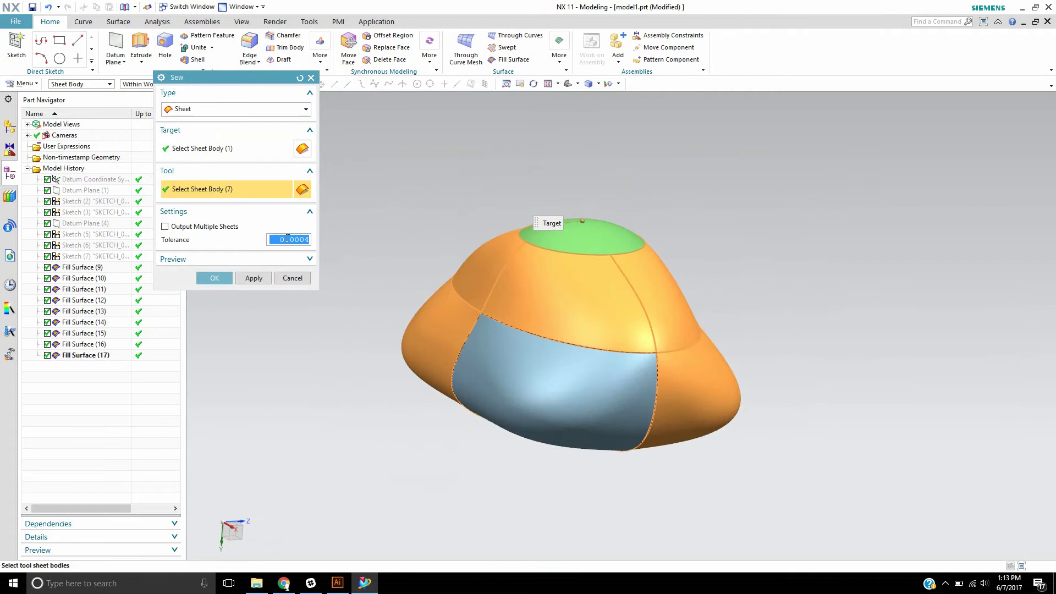
left_click(214, 278)
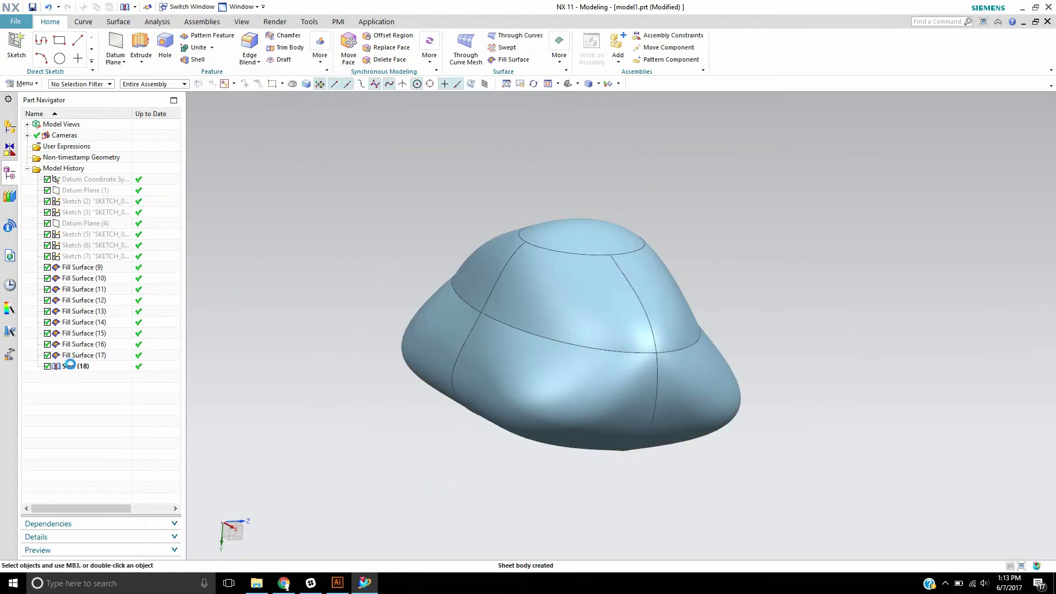
Edit the Sew feature to add the excluded side patch back to the tool sheets.
double_click(70, 365)
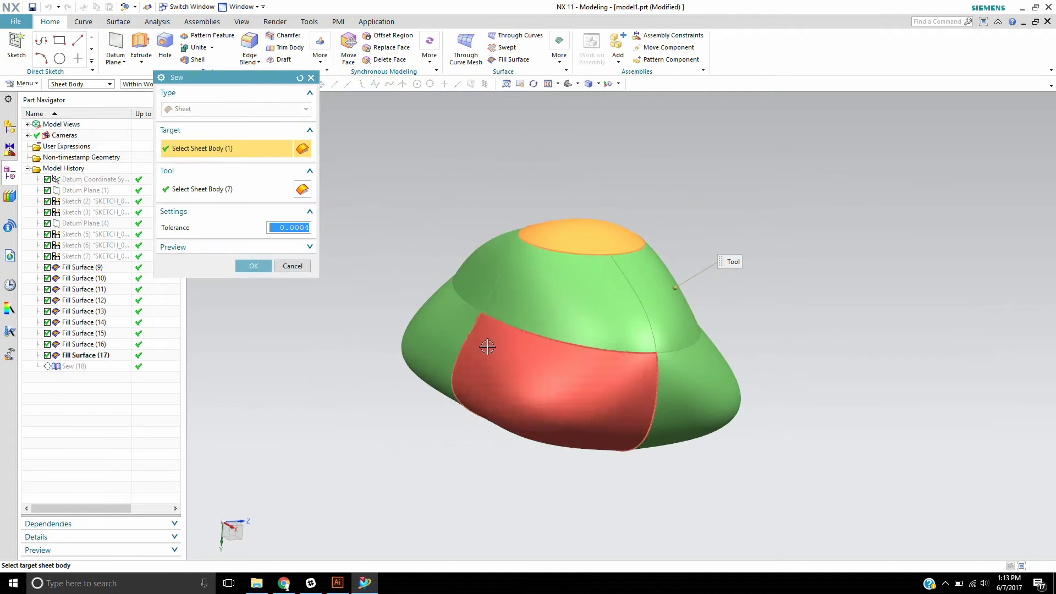
left_click(205, 189)
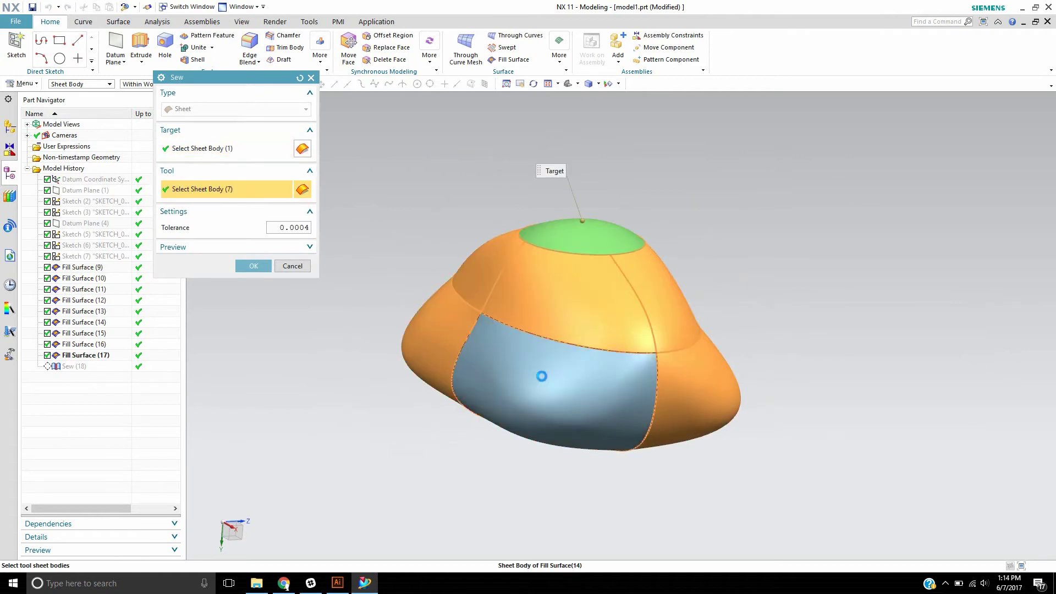
left_click(538, 377)
left_click(248, 270)
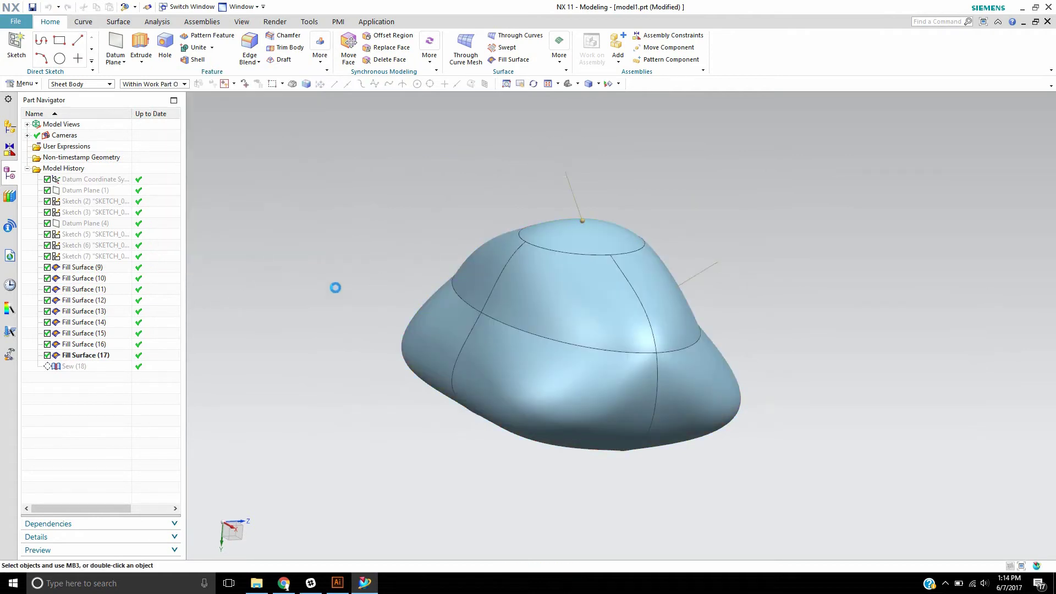
middle_click_drag(404, 294, 370, 236)
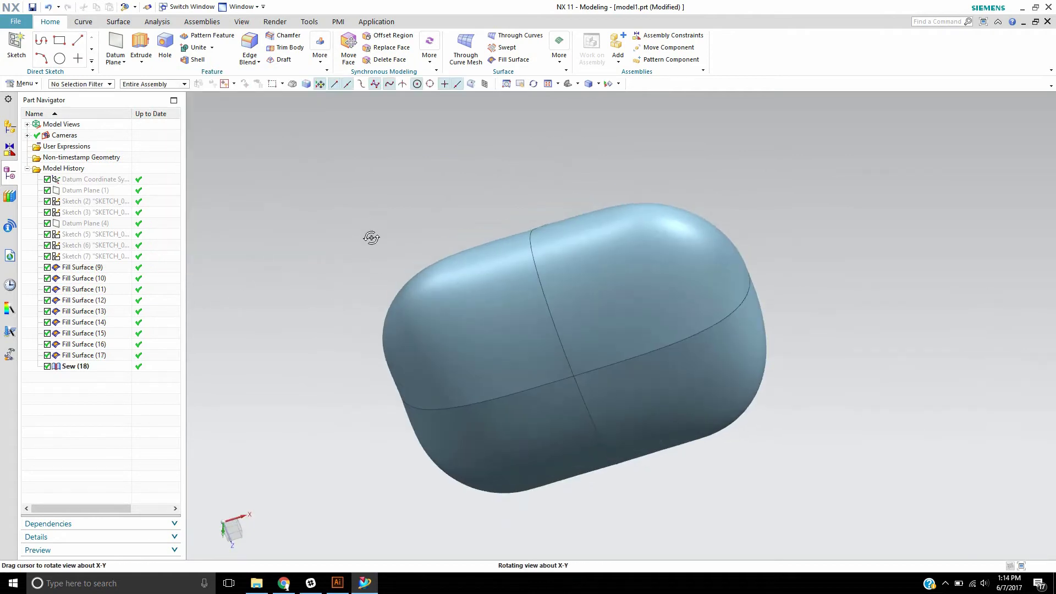
List the Part Navigator by bodies and select the single resulting sheet body.
right_click(77, 117)
left_click(116, 175)
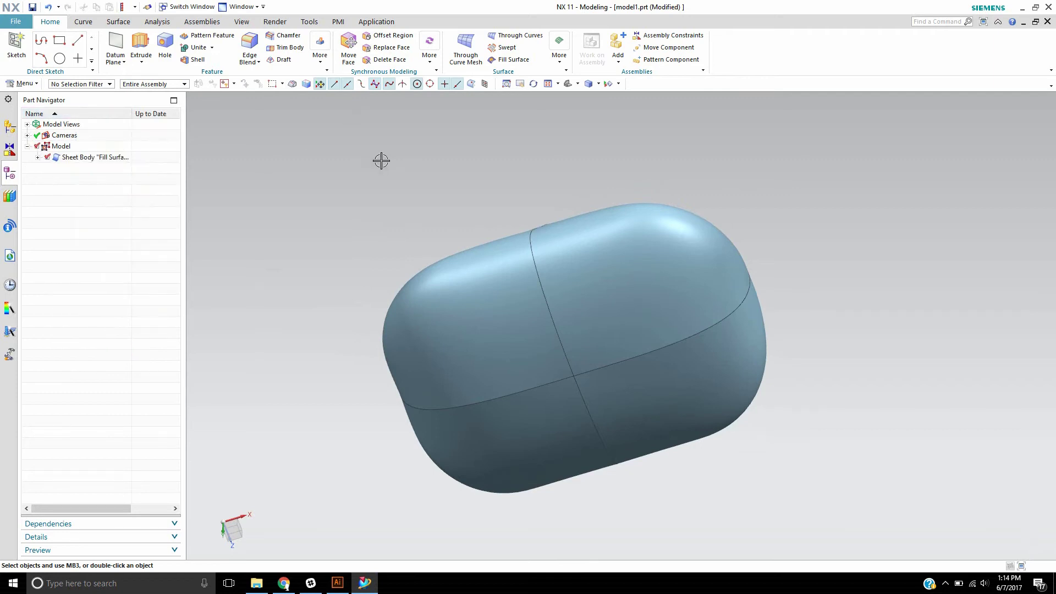
left_click(109, 157)
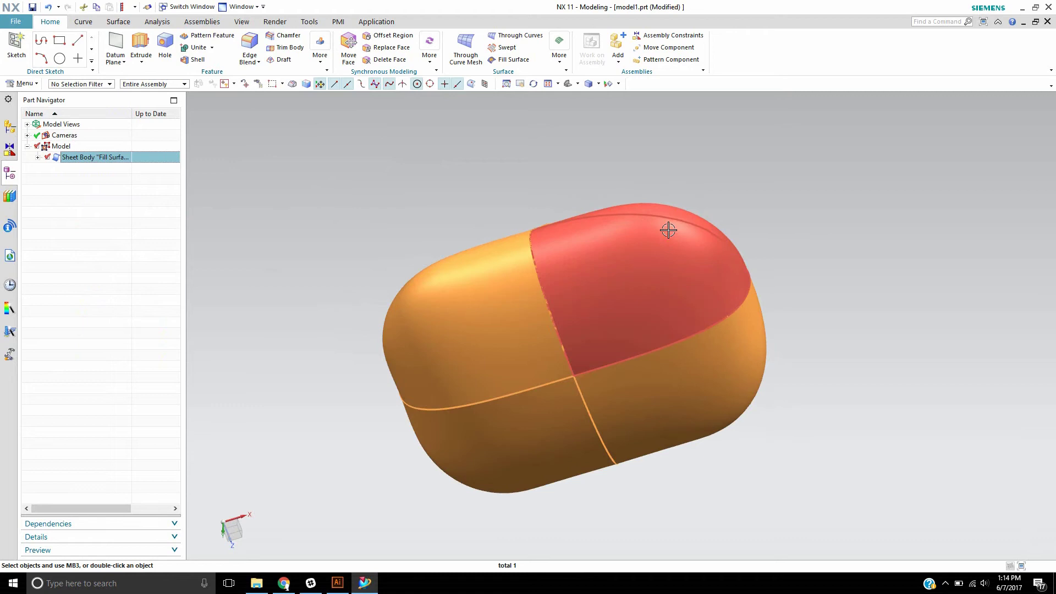
key("F8")
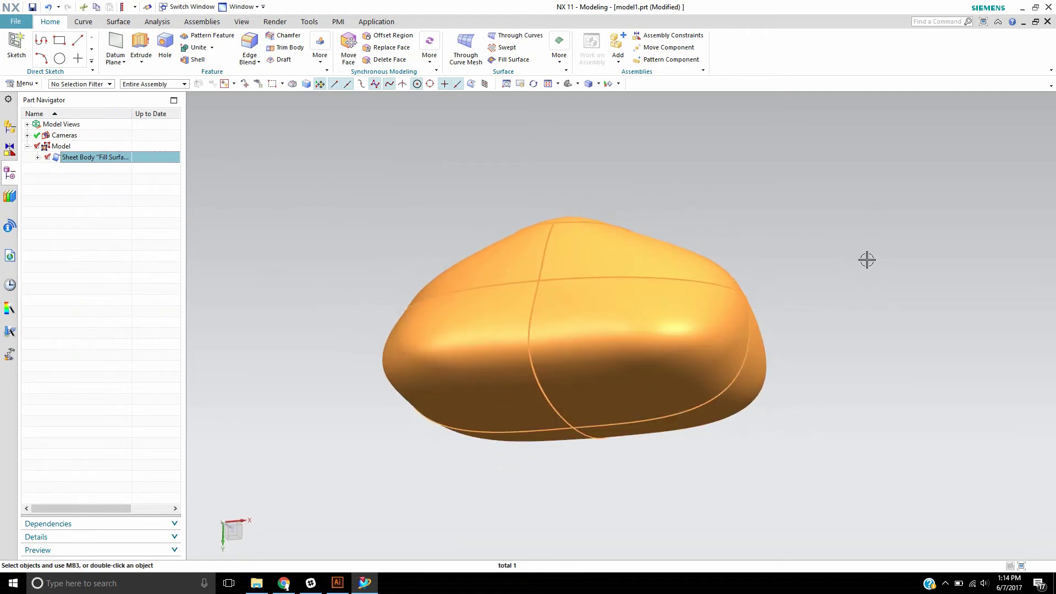
Restore Timestamp Order in the Part Navigator and remove the sew.
right_click(98, 115)
left_click(131, 203)
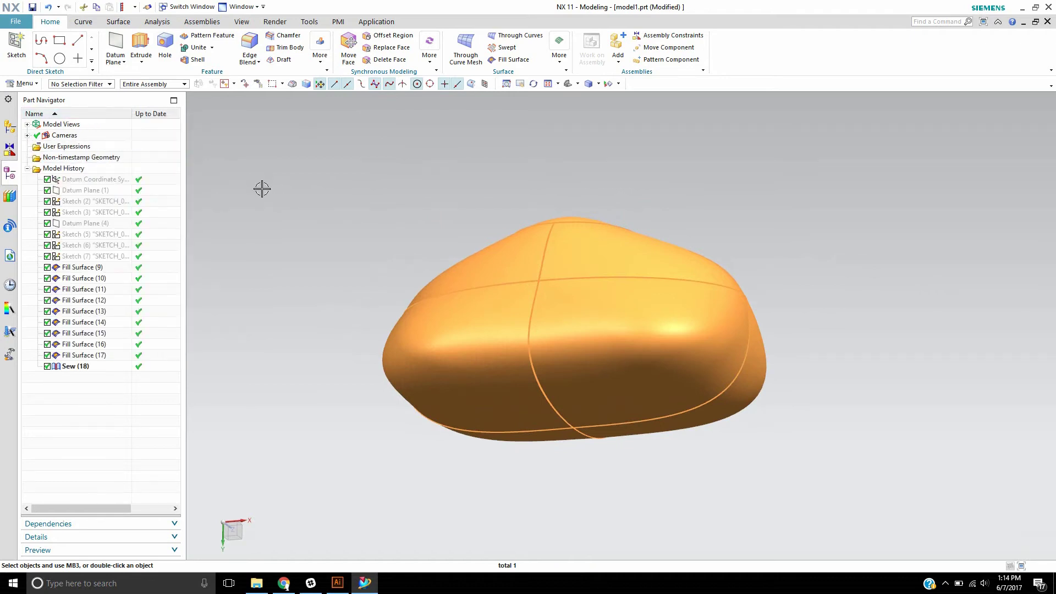
middle_click_drag(460, 283, 390, 199)
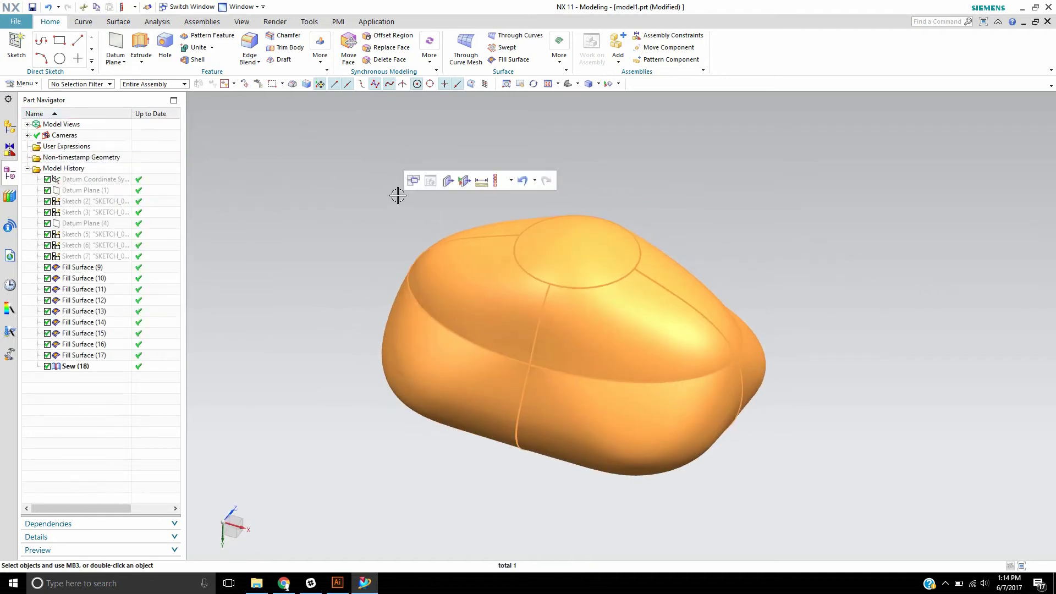
key("Escape")
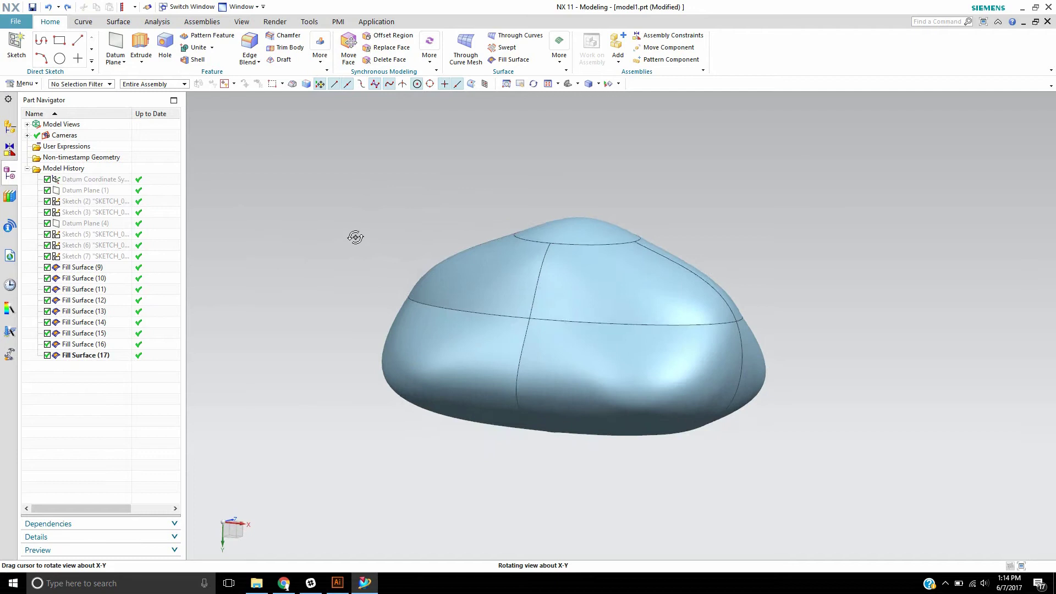
Set Body Type to Sheet in the Modeling Preferences.
left_click(17, 23)
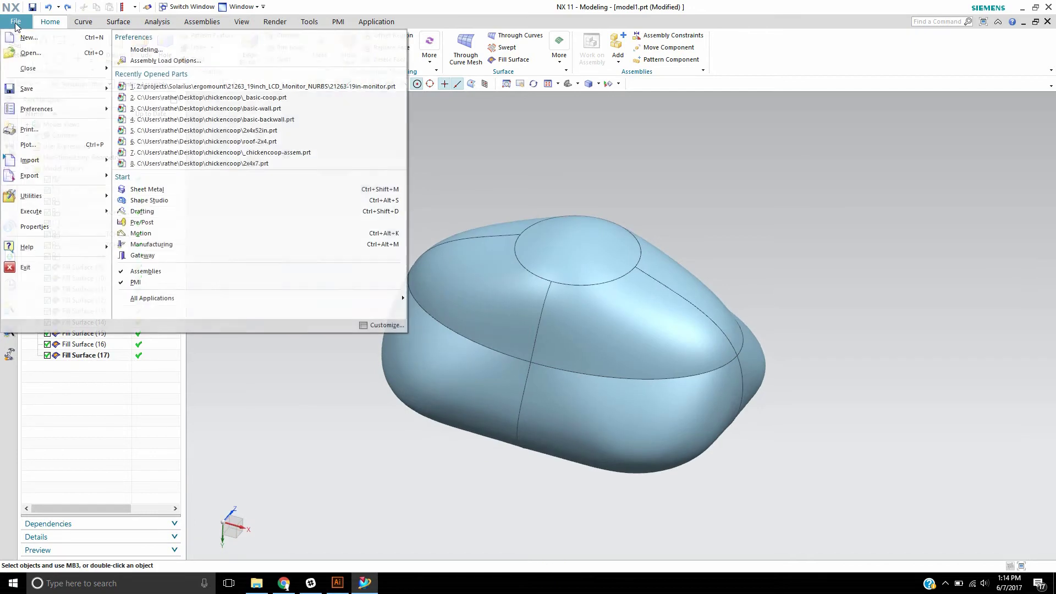
left_click(157, 50)
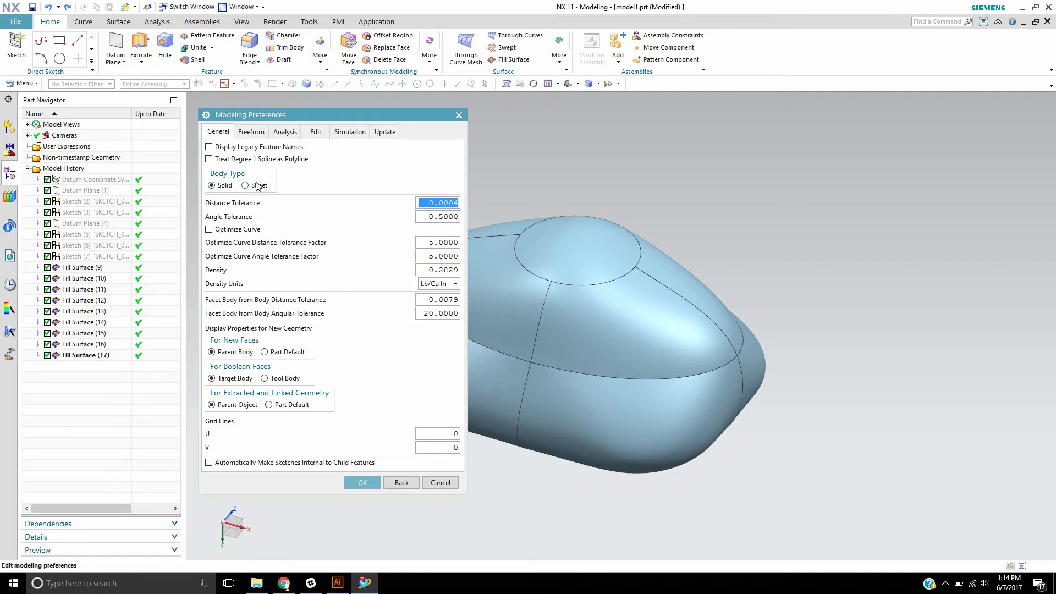
left_click(258, 185)
Apply the Sheet body preference, then sew the top target patch with all remaining patches.
left_click(362, 482)
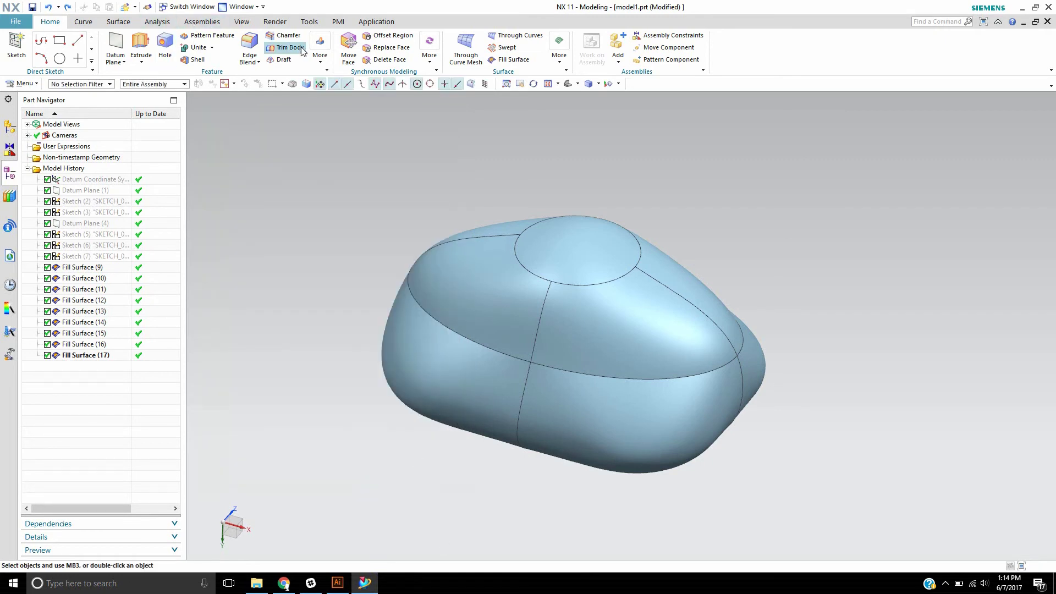
left_click(322, 48)
left_click(497, 277)
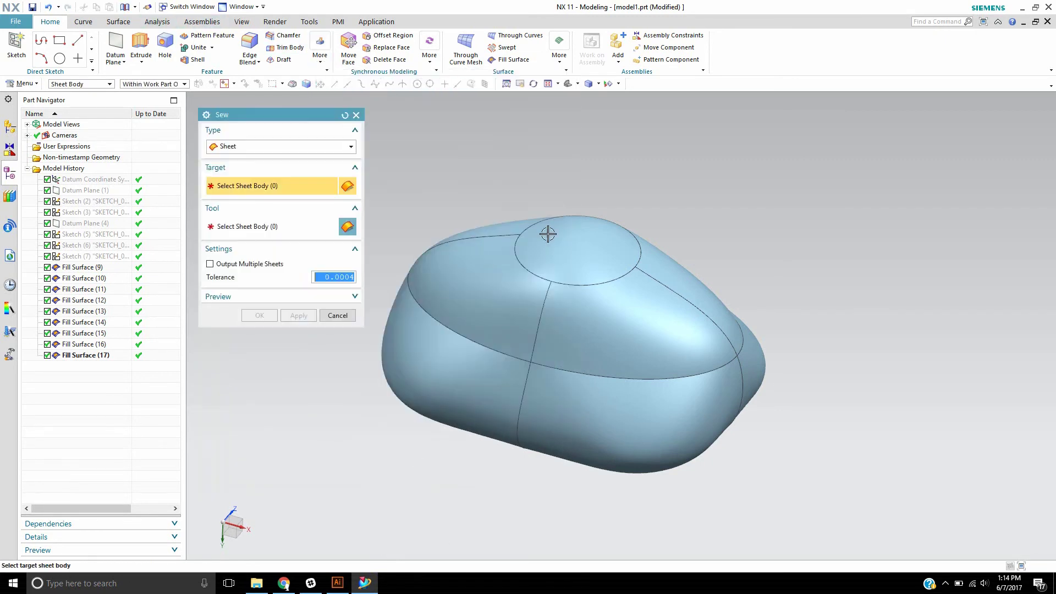
left_click(575, 249)
left_click_drag(923, 150, 308, 512)
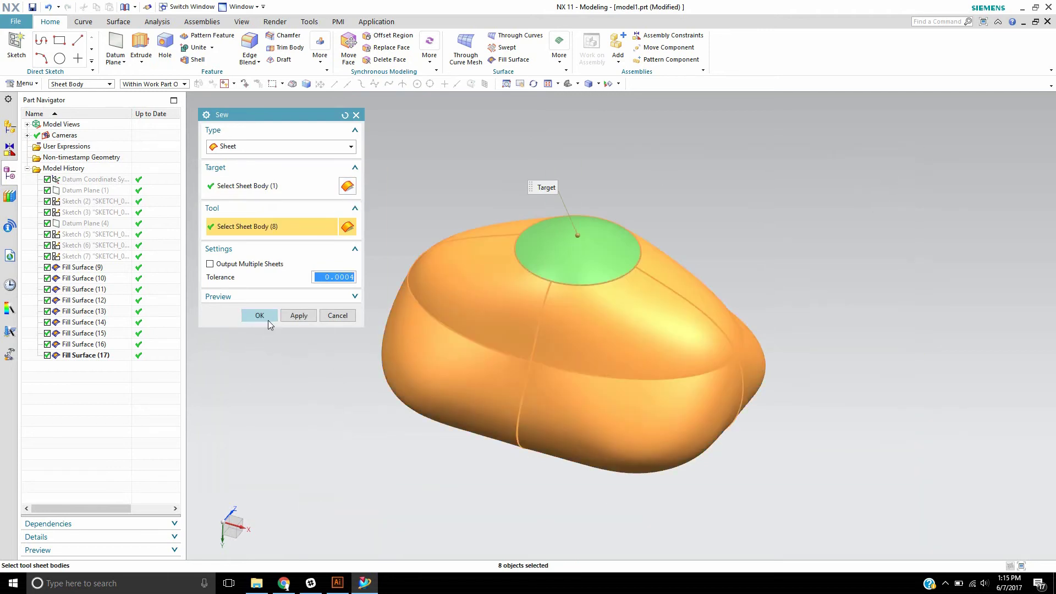
left_click(260, 315)
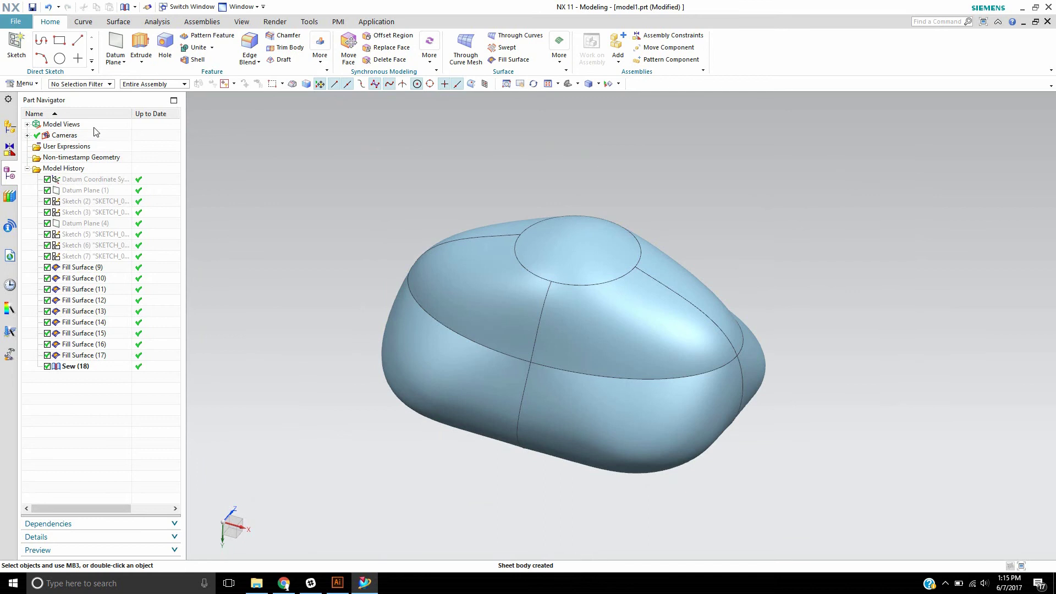
List the navigator by bodies to confirm one sheet body, then restore Timestamp Order.
right_click(87, 114)
left_click(145, 181)
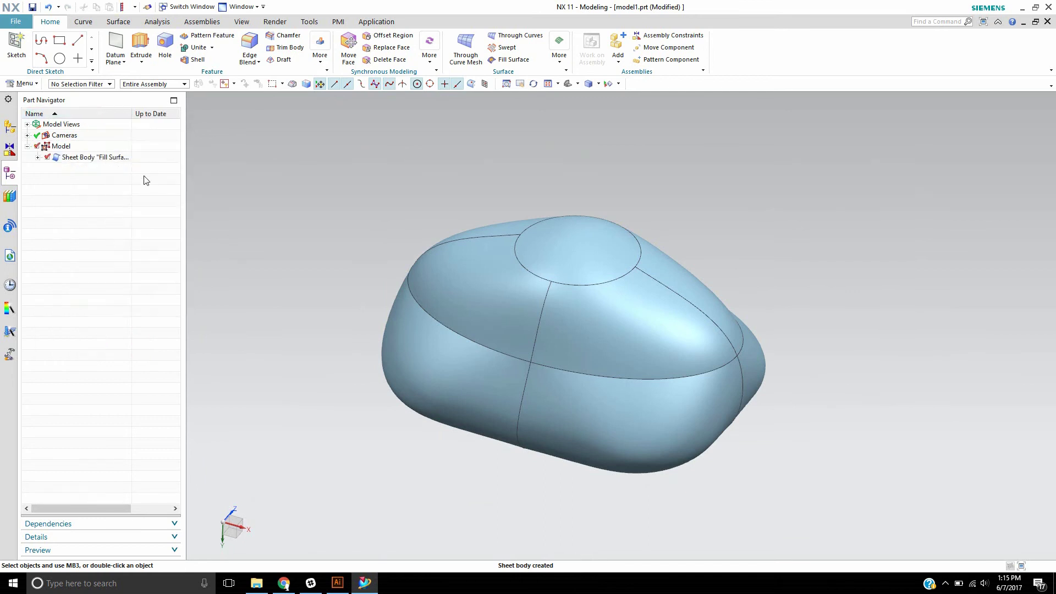
left_click(57, 157)
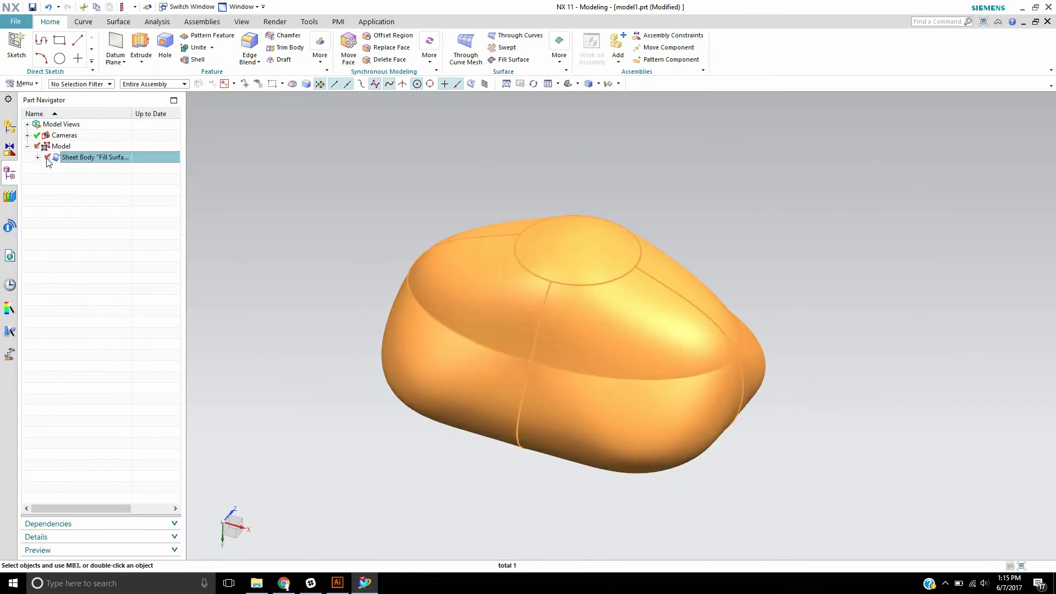
left_click(38, 158)
left_click(37, 158)
right_click(95, 160)
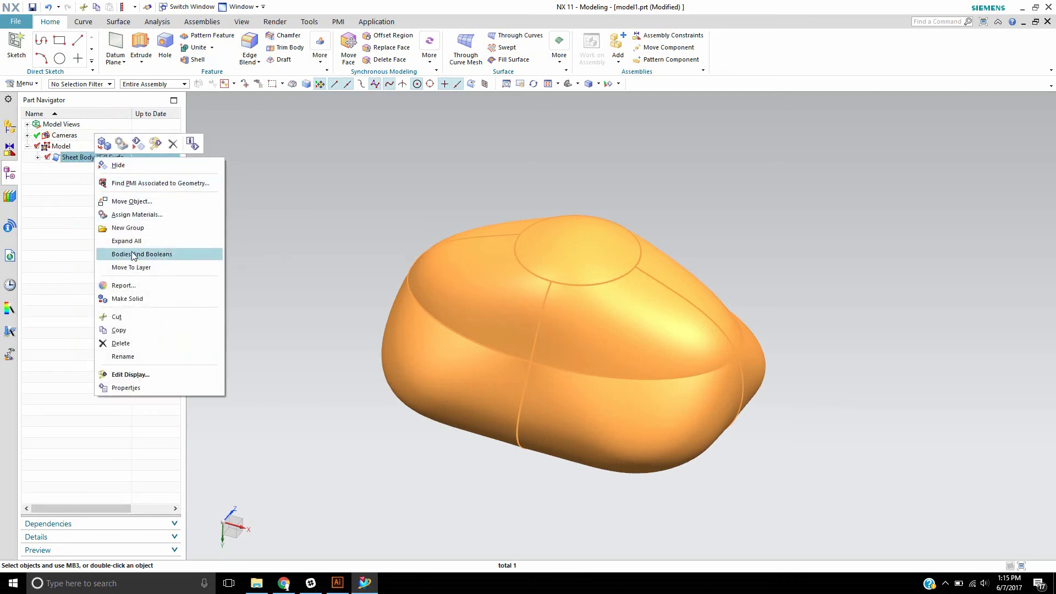
left_click(57, 225)
right_click(71, 114)
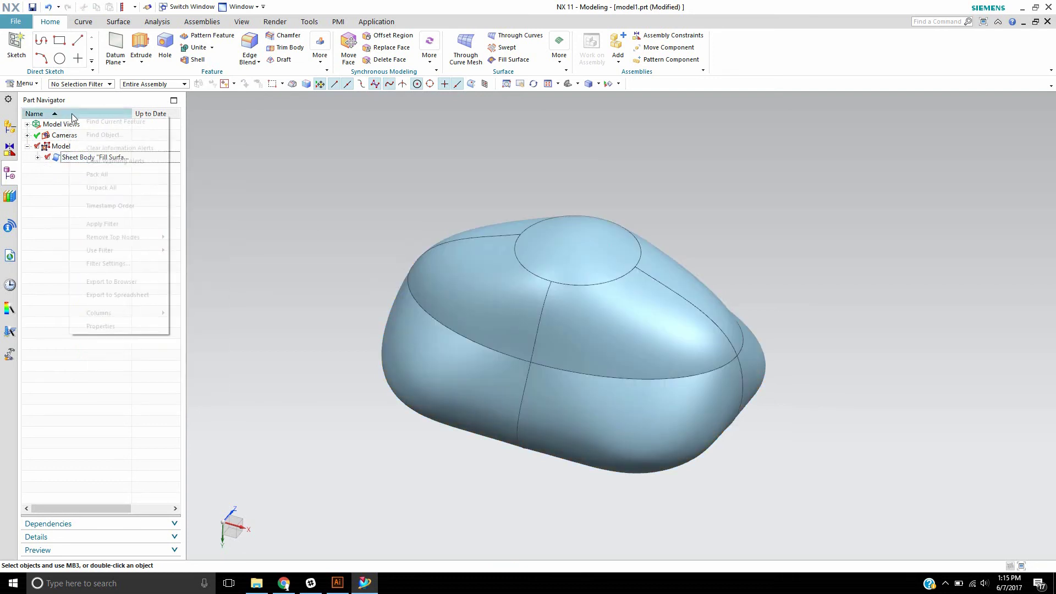
left_click(98, 204)
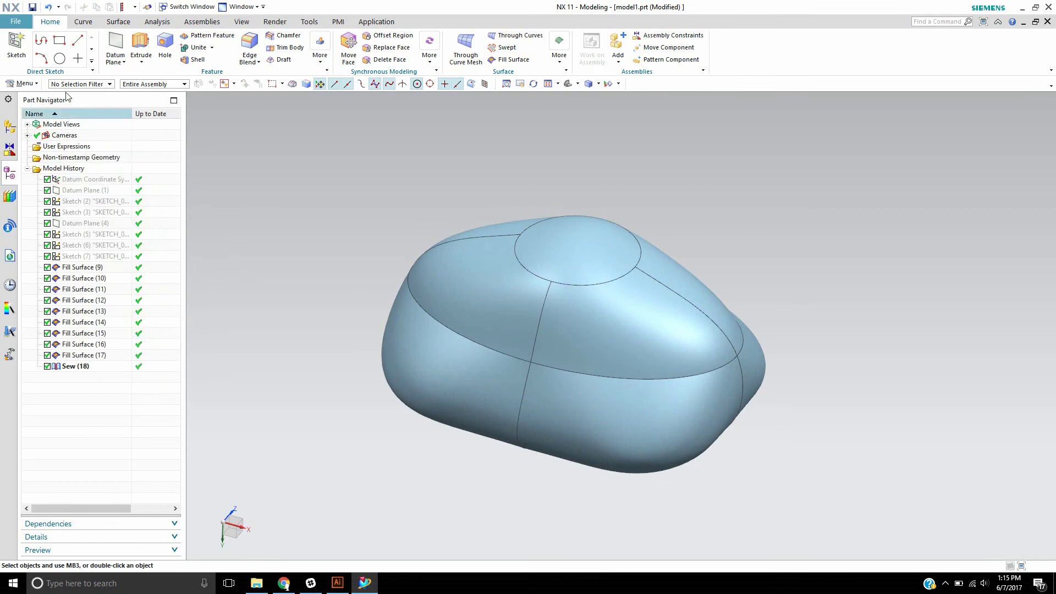
Set the Modeling Preferences Body Type back to Solid and orbit the sewn sheet body.
left_click(18, 24)
left_click(158, 51)
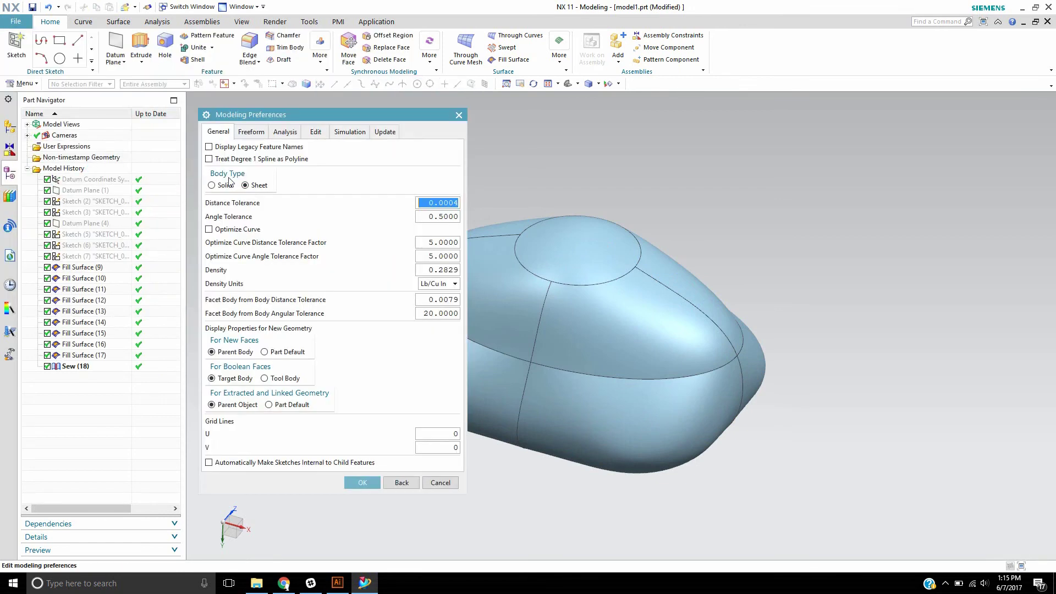
left_click(220, 185)
left_click(367, 482)
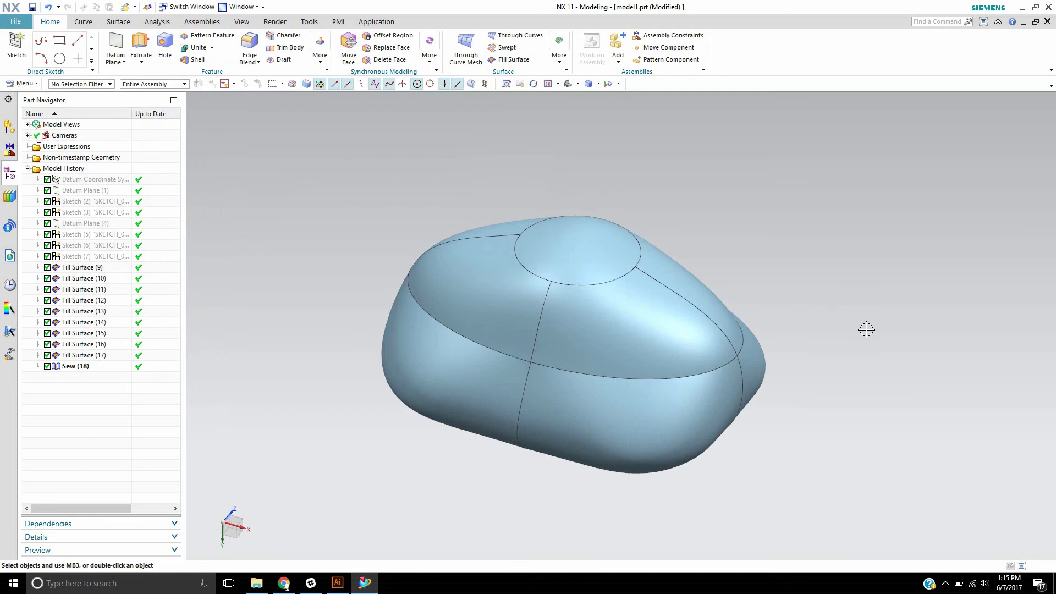
middle_click_drag(855, 310, 745, 311)
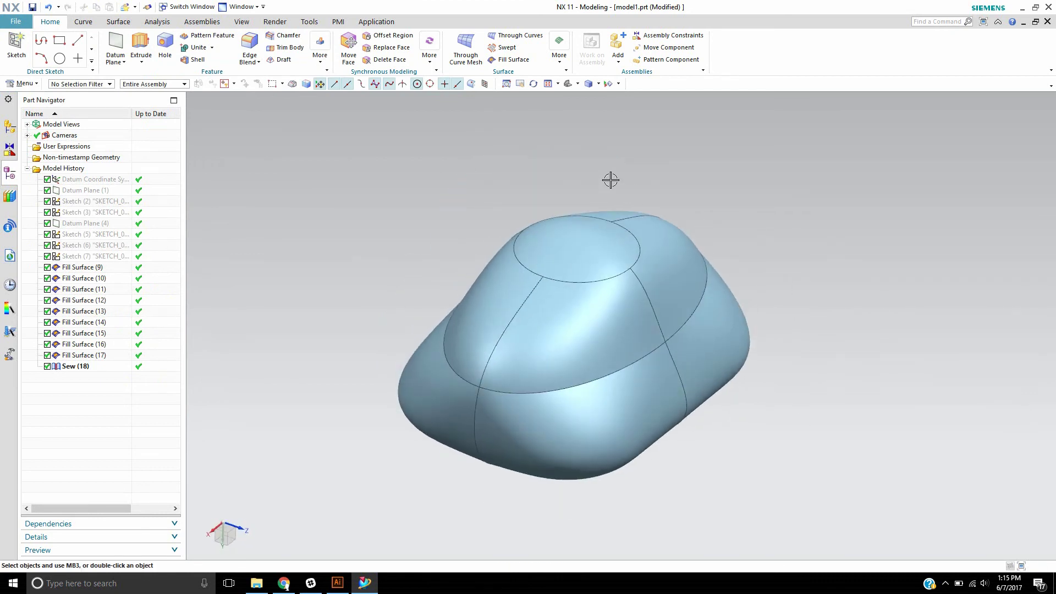